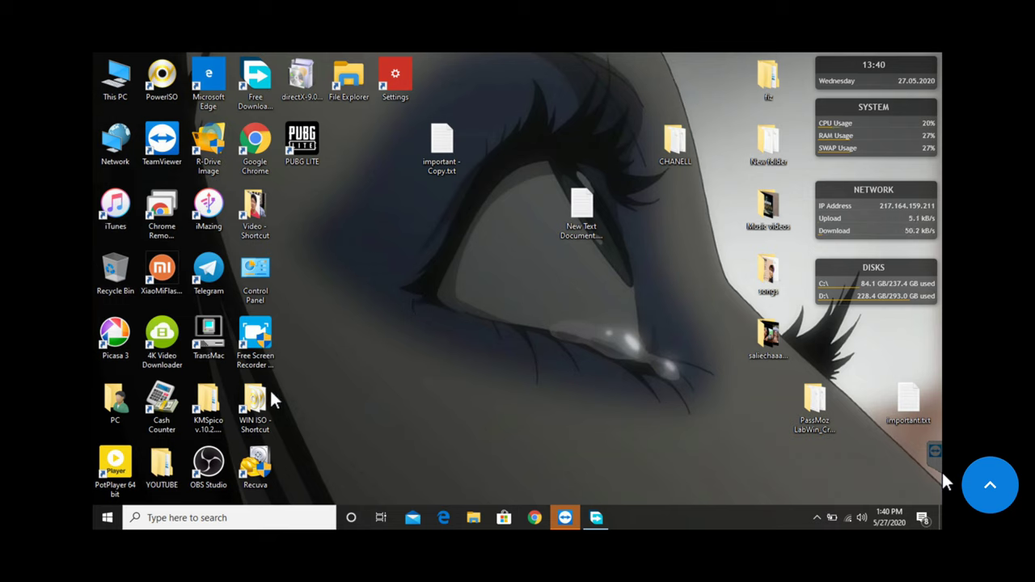
Search Google in Chrome for "windows 10 iso" and open Microsoft's Download Windows 10 Disc Image page
{"action": "left_click", "coordinate": [538, 517]}
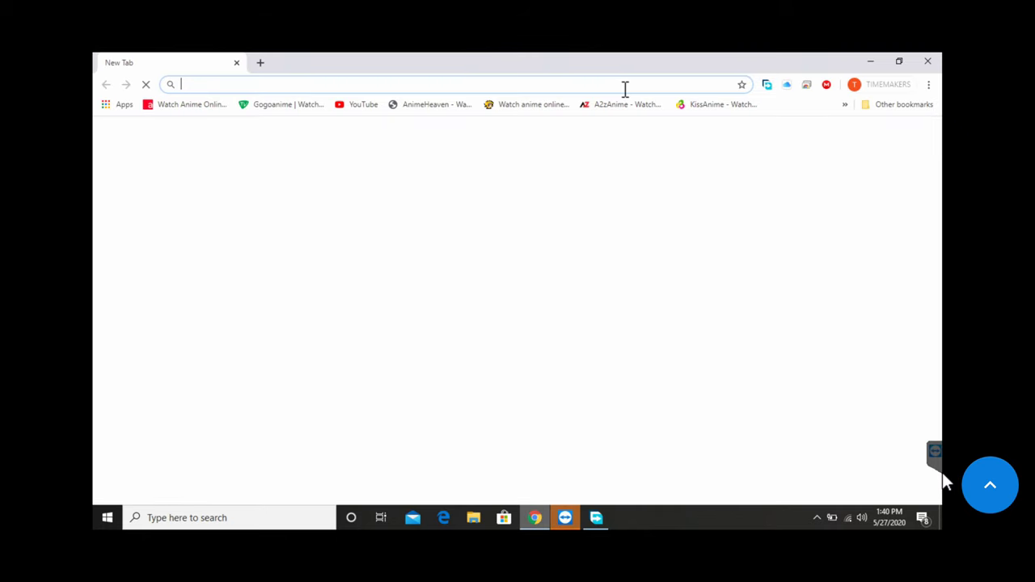
{"action": "left_click", "coordinate": [625, 85]}
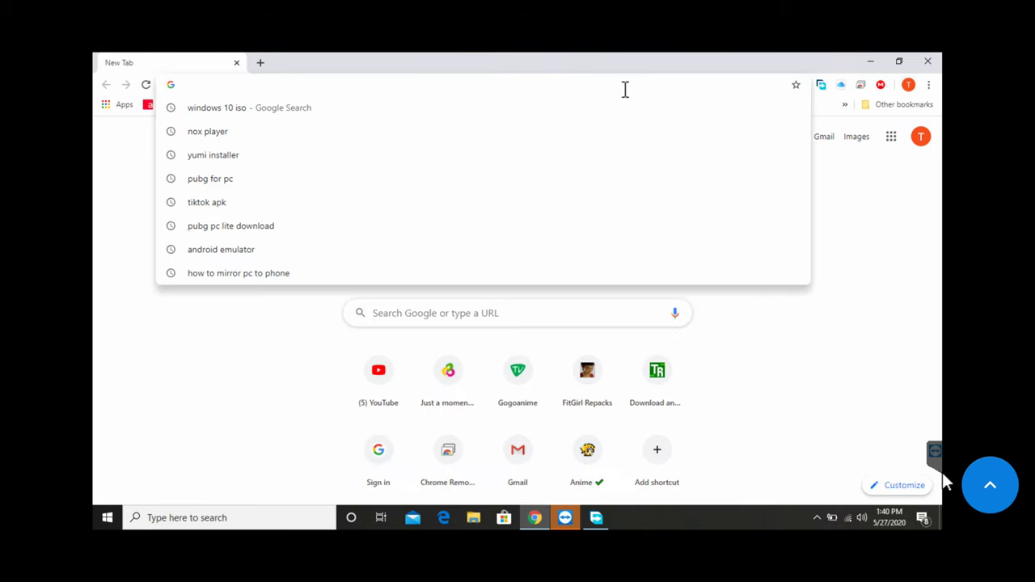
{"action": "left_click", "coordinate": [526, 109]}
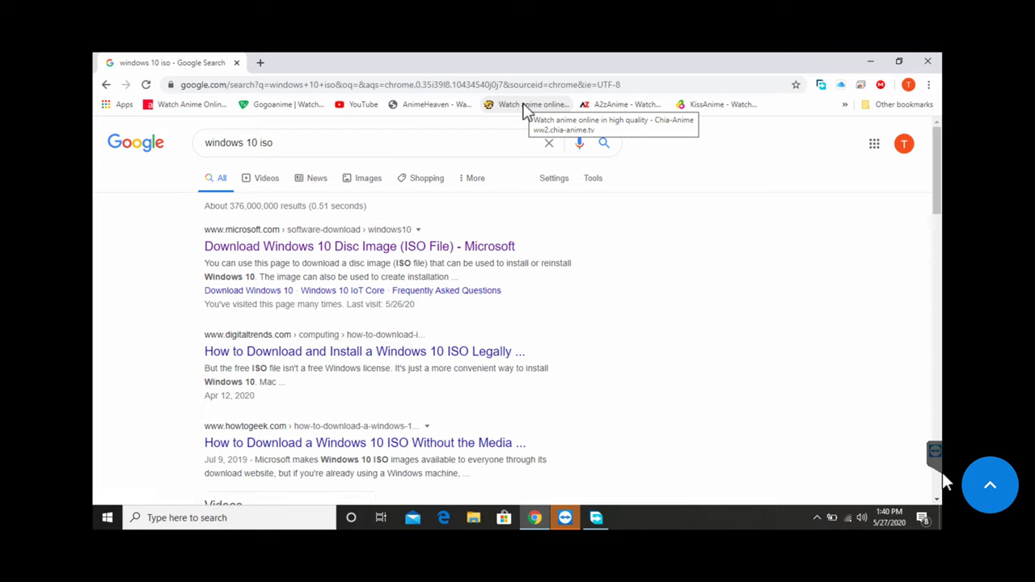
{"action": "left_click", "coordinate": [301, 252]}
{"action": "left_click", "coordinate": [304, 253]}
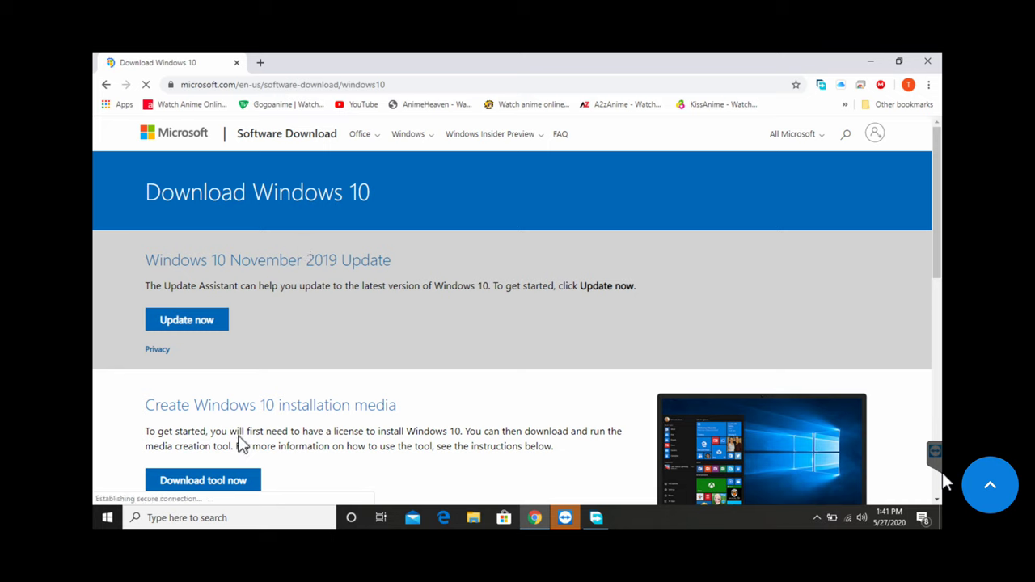
{"action": "left_click", "coordinate": [209, 483]}
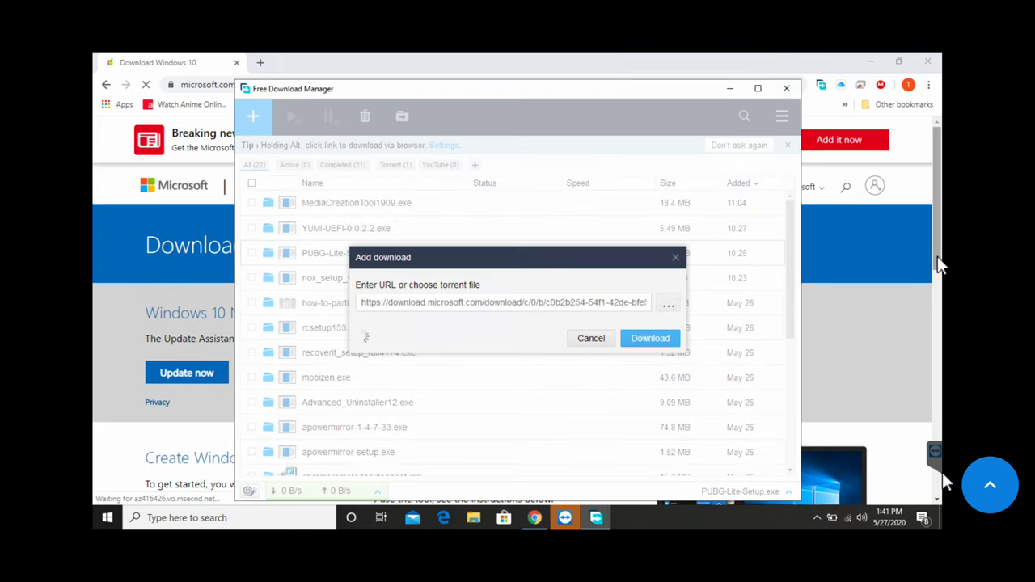
{"action": "left_click", "coordinate": [945, 335]}
{"action": "scroll", "coordinate": [944, 336], "scroll_direction": "down", "scroll_amount": 1}
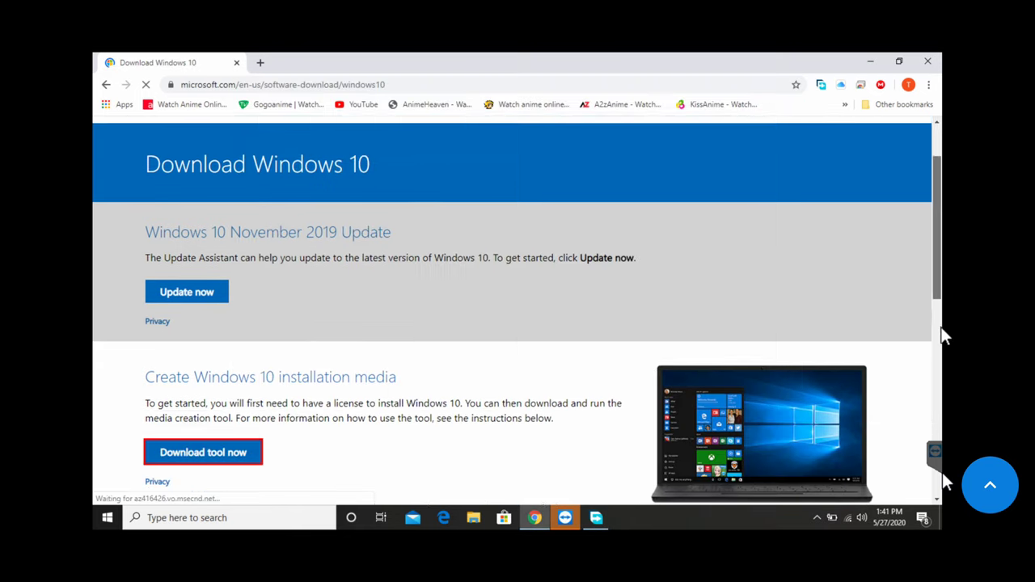
{"action": "scroll", "coordinate": [826, 360], "scroll_direction": "down", "scroll_amount": 3}
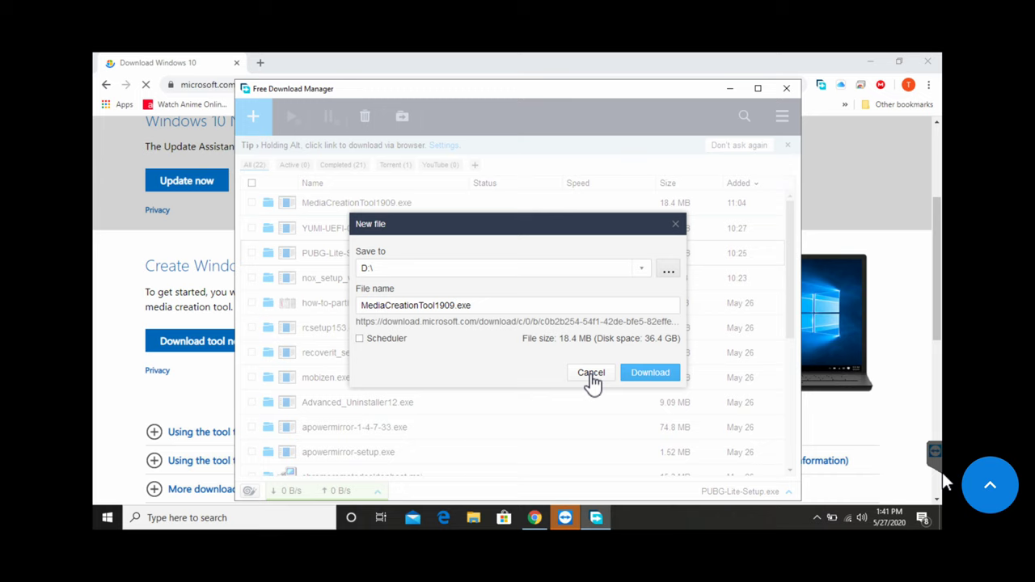
{"action": "triple_click", "coordinate": [483, 305]}
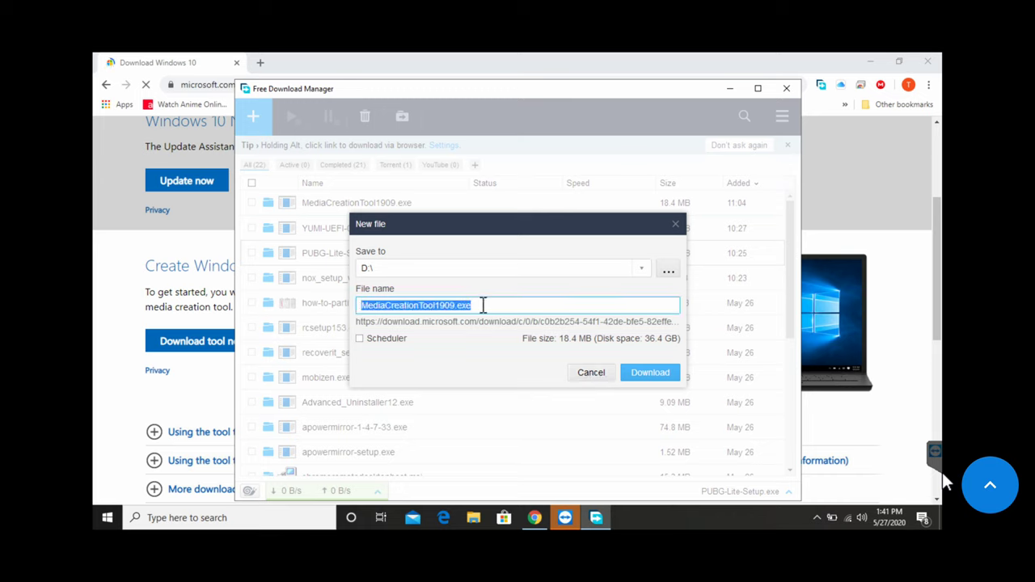
{"action": "left_click", "coordinate": [602, 375]}
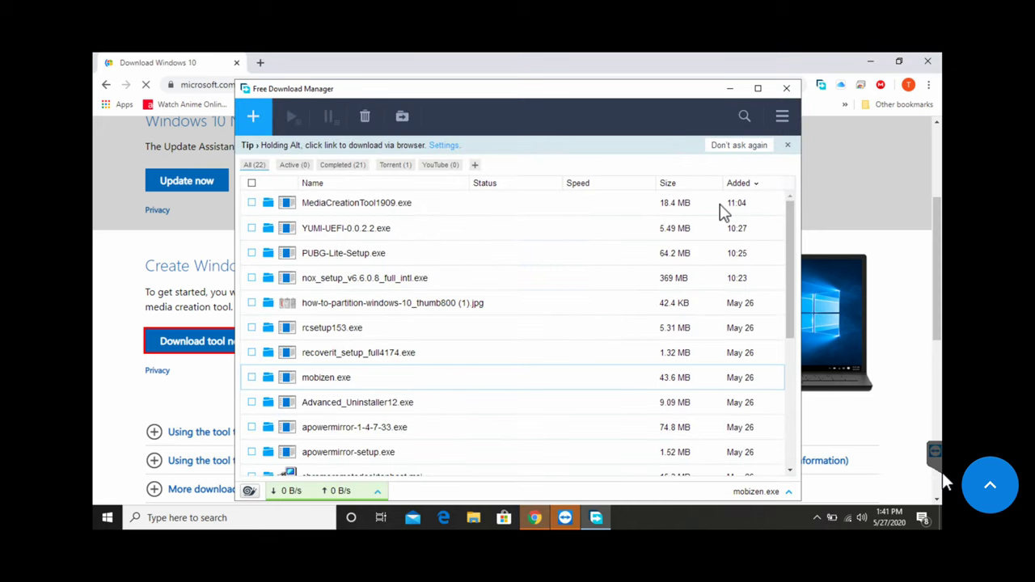
Run the already downloaded MediaCreationTool1909.exe with permission to make changes, and clear the download manager and browser off the screen
{"action": "left_click", "coordinate": [287, 207]}
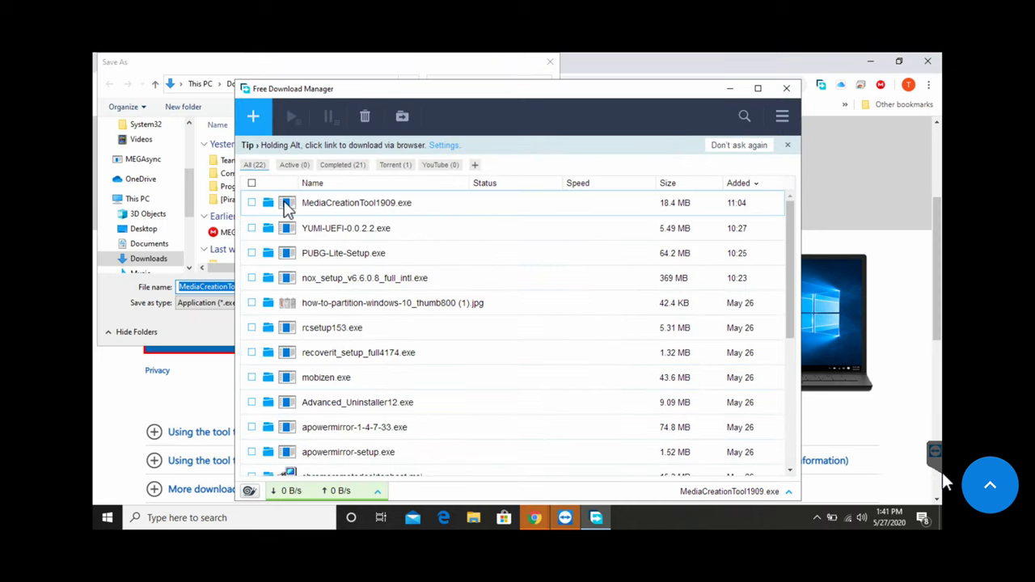
{"action": "left_click", "coordinate": [551, 61]}
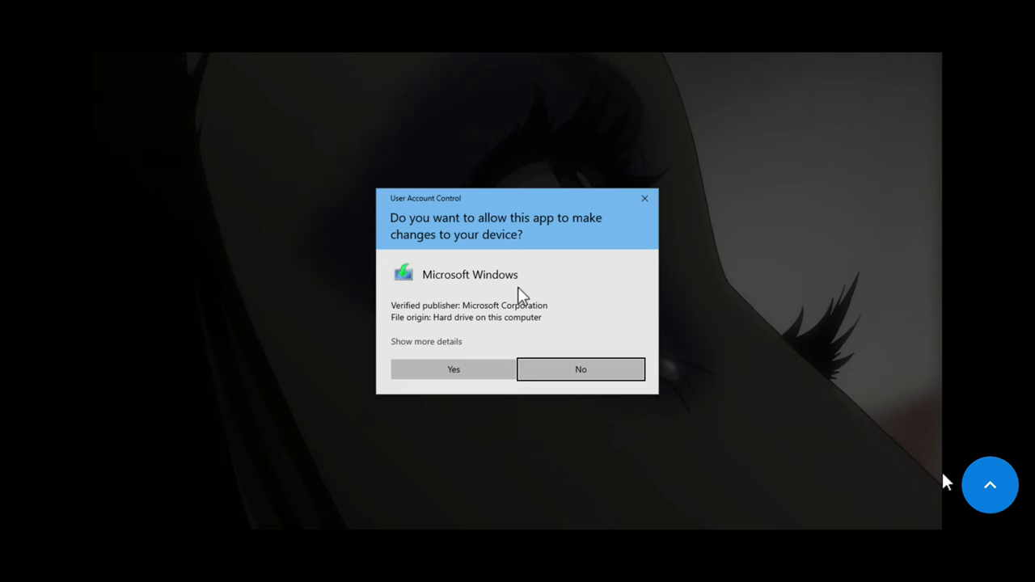
{"action": "left_click", "coordinate": [455, 370]}
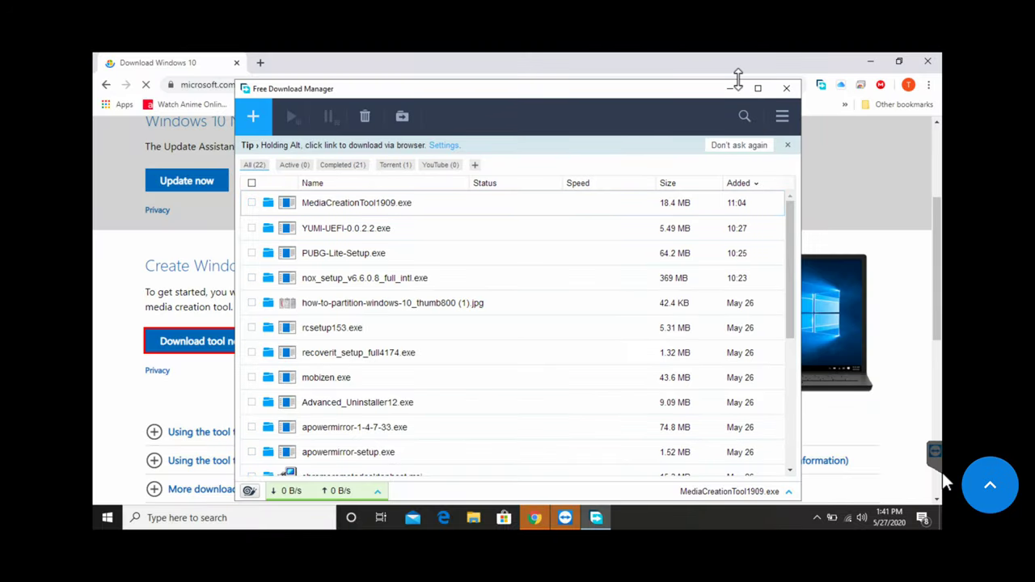
{"action": "left_click", "coordinate": [735, 87]}
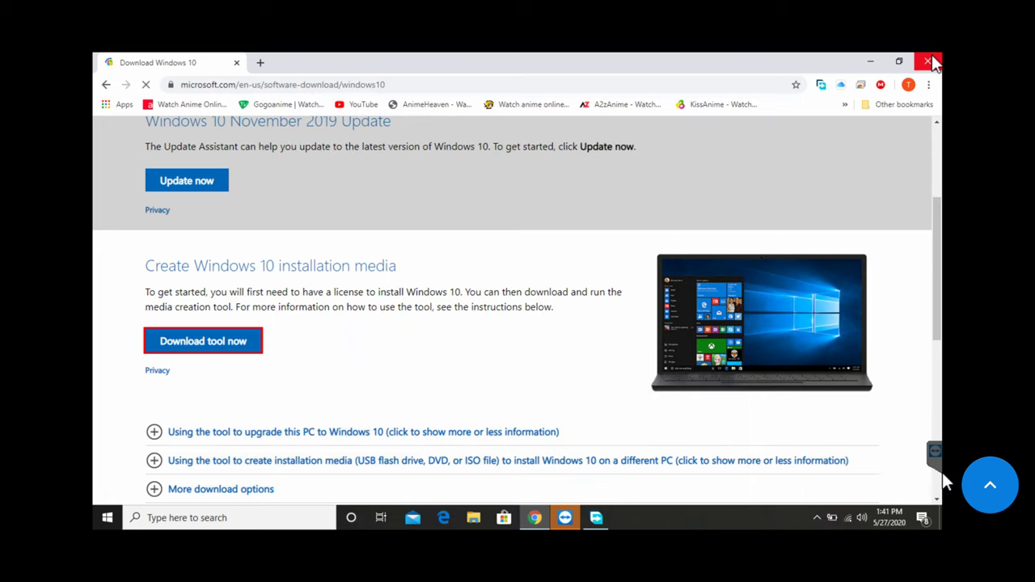
{"action": "left_click", "coordinate": [932, 62]}
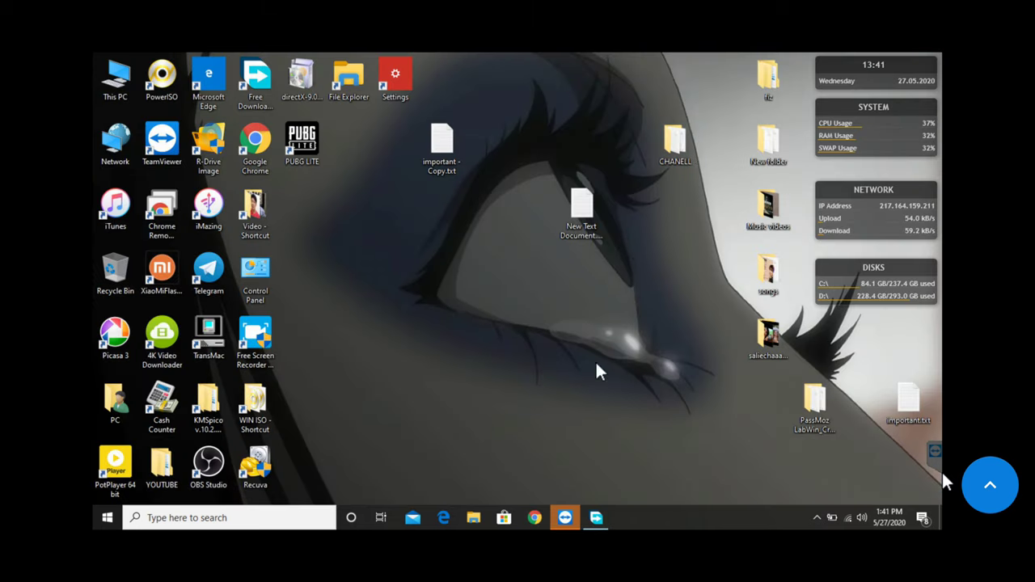
Bring up Windows 10 Setup and accept the Media Creation Tool license terms
{"action": "right_click", "coordinate": [557, 327]}
{"action": "left_click", "coordinate": [602, 185]}
{"action": "left_click", "coordinate": [626, 518]}
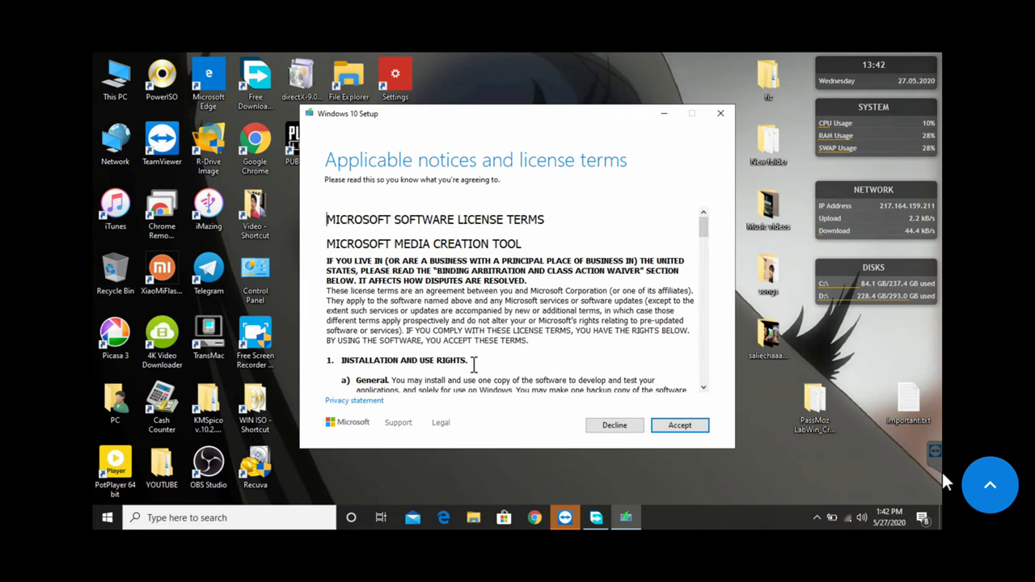
{"action": "left_click", "coordinate": [678, 427]}
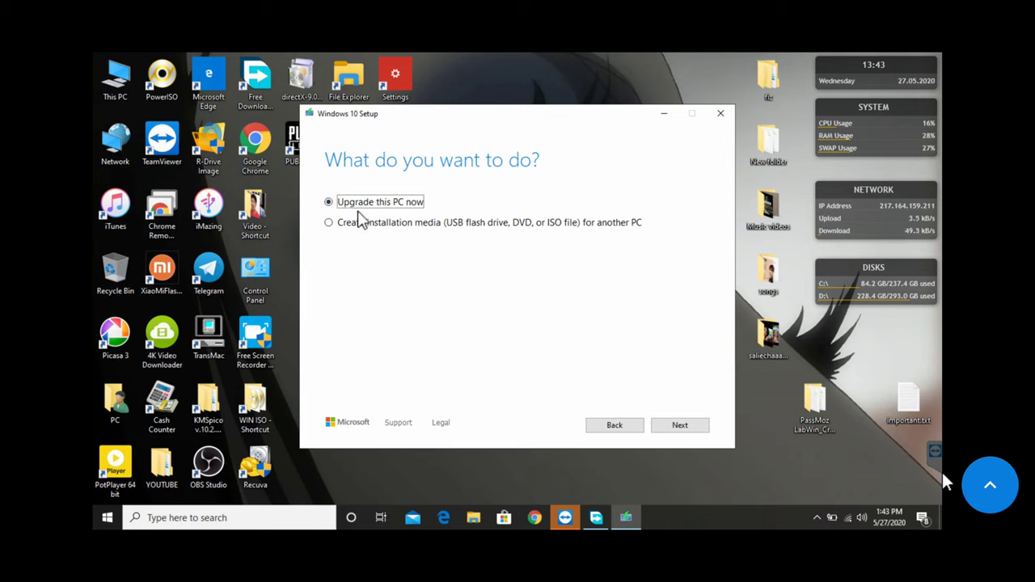
Choose to create installation media (USB flash drive, DVD, or ISO file) for another PC and continue
{"action": "left_click", "coordinate": [361, 227]}
{"action": "left_click", "coordinate": [360, 205]}
{"action": "left_click", "coordinate": [414, 229]}
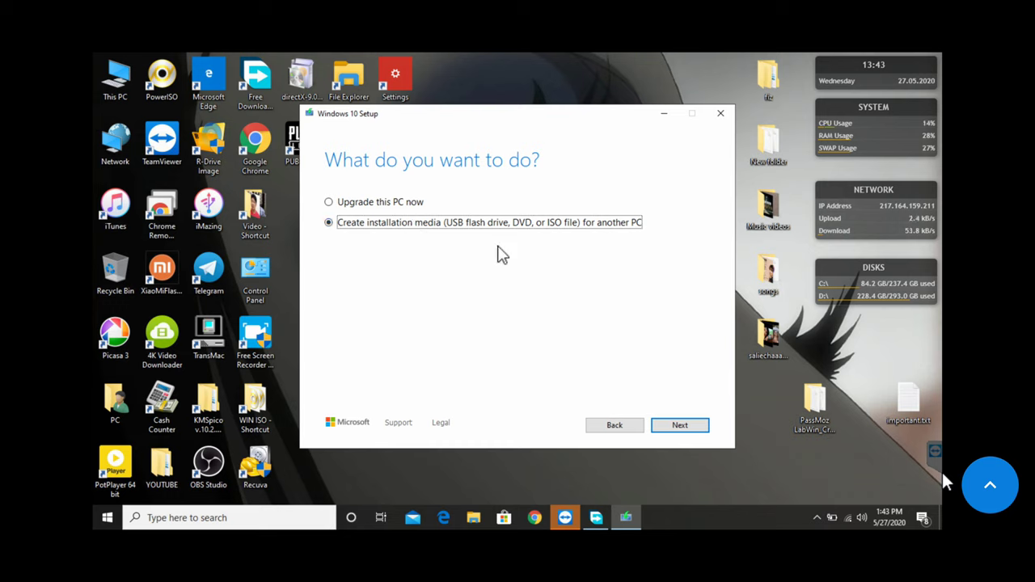
{"action": "left_click", "coordinate": [680, 426]}
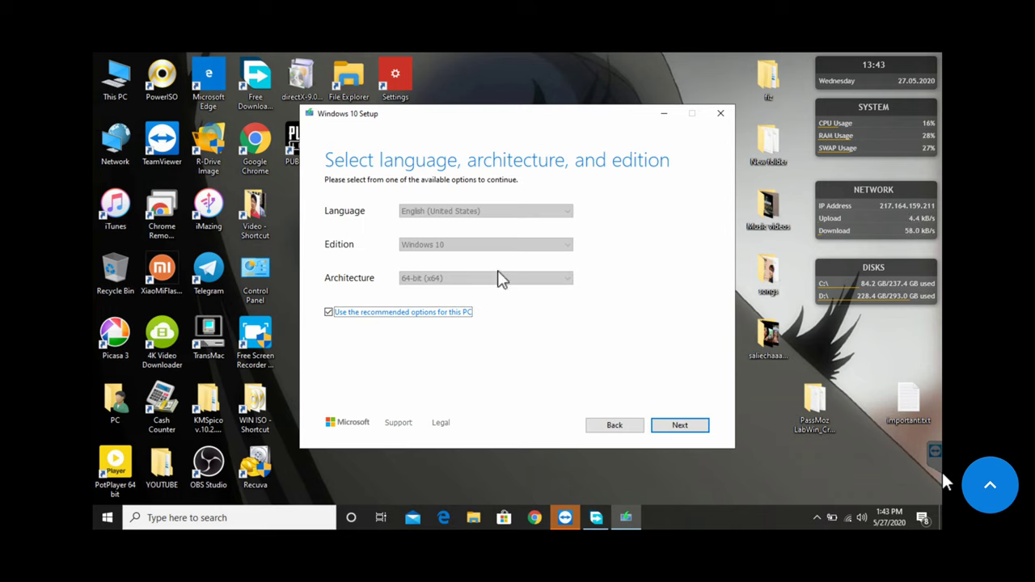
Turn off the recommended options, set the edition to Windows 10 and the architecture to Both, and continue to the media choice
{"action": "left_click", "coordinate": [404, 312]}
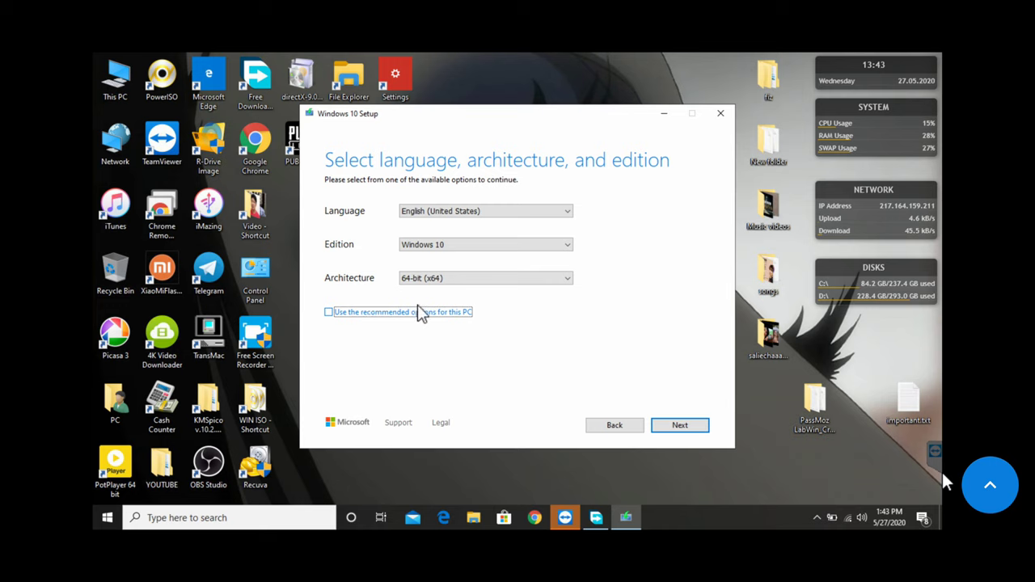
{"action": "left_click", "coordinate": [431, 279]}
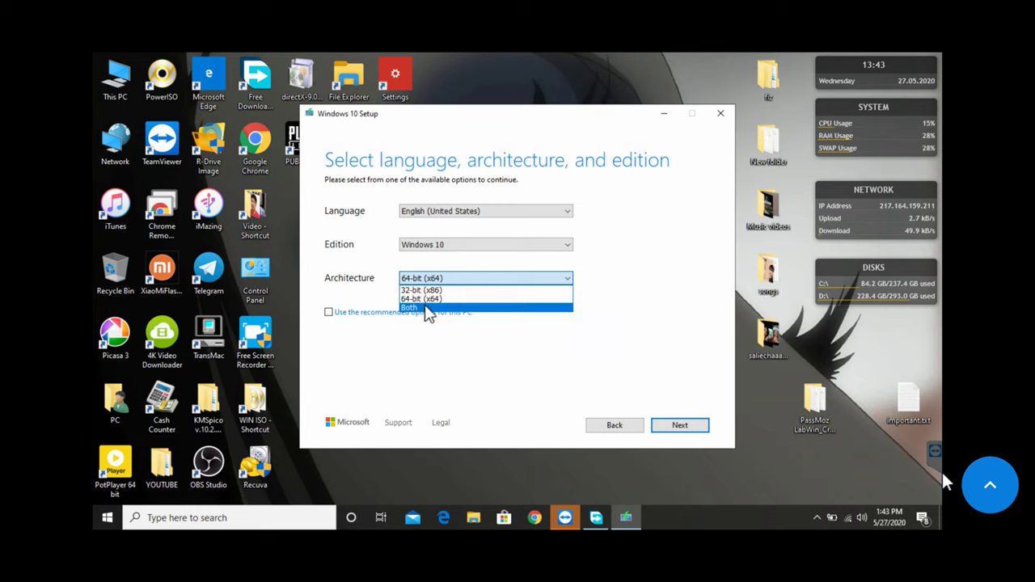
{"action": "left_click", "coordinate": [425, 308]}
{"action": "left_click", "coordinate": [439, 247]}
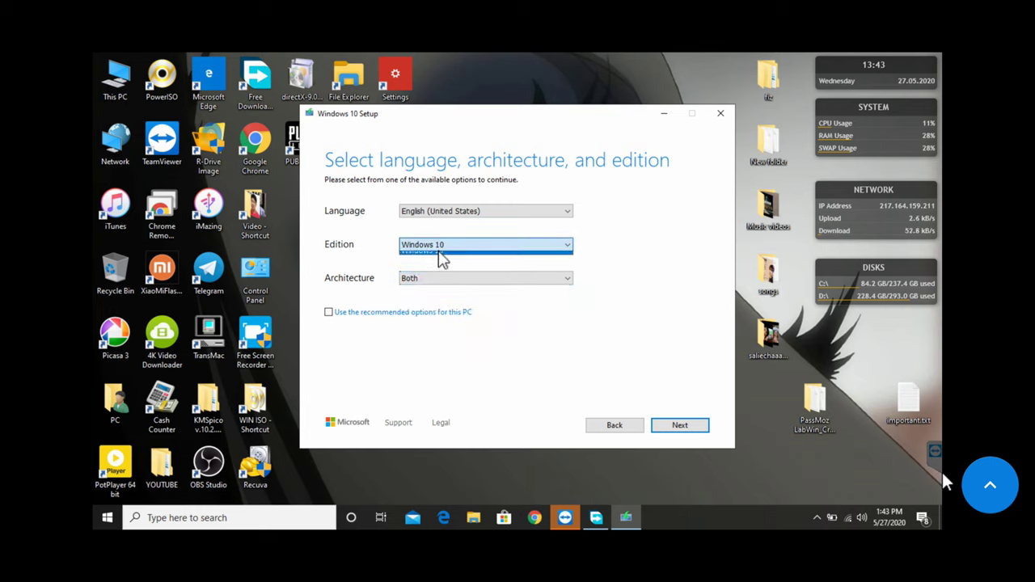
{"action": "left_click", "coordinate": [438, 257]}
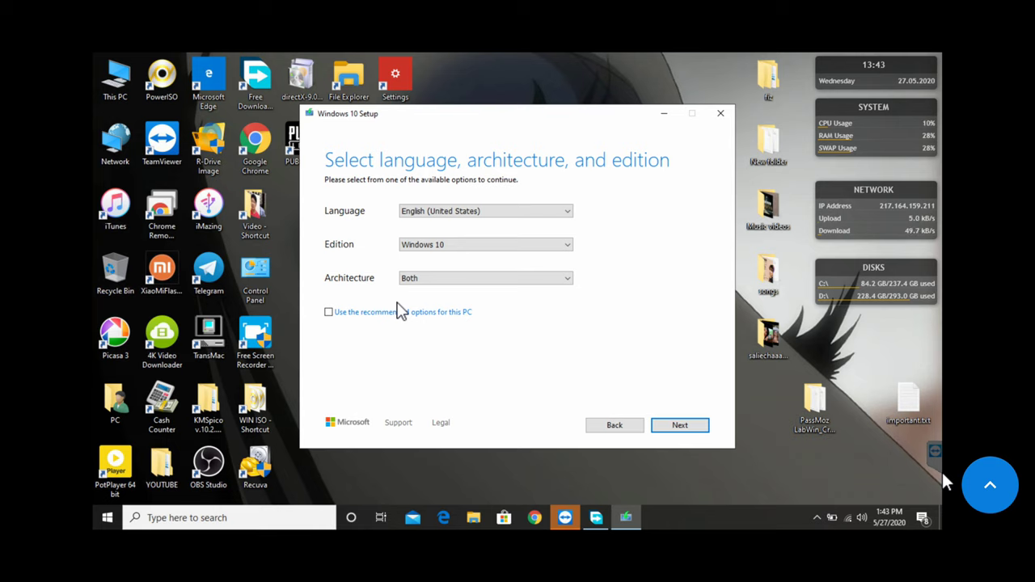
{"action": "left_click", "coordinate": [437, 214]}
{"action": "left_click", "coordinate": [444, 225]}
{"action": "left_click", "coordinate": [665, 429]}
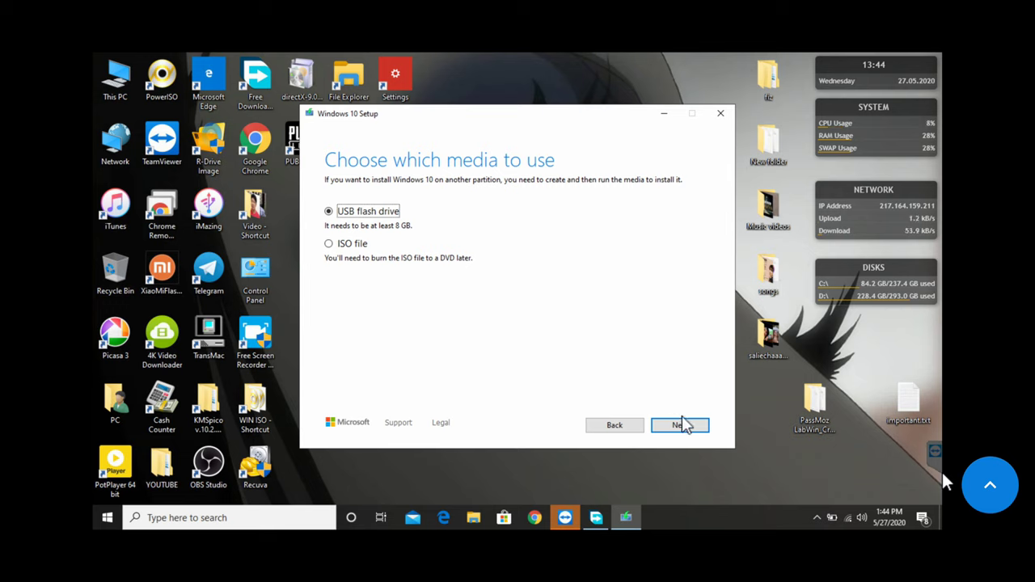
{"action": "right_click", "coordinate": [538, 71]}
{"action": "left_click", "coordinate": [547, 108]}
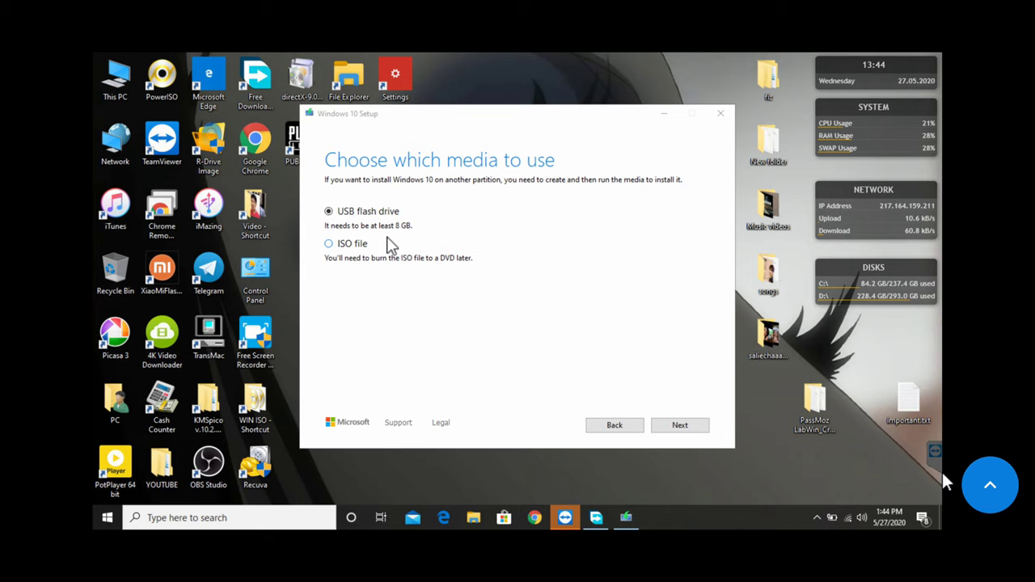
{"action": "left_click", "coordinate": [458, 266]}
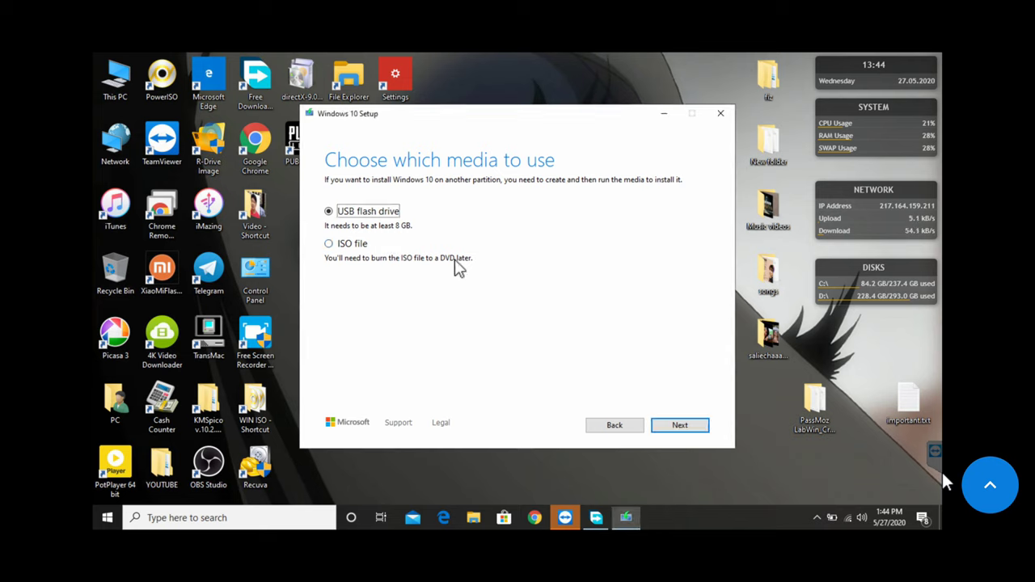
{"action": "left_click", "coordinate": [367, 251]}
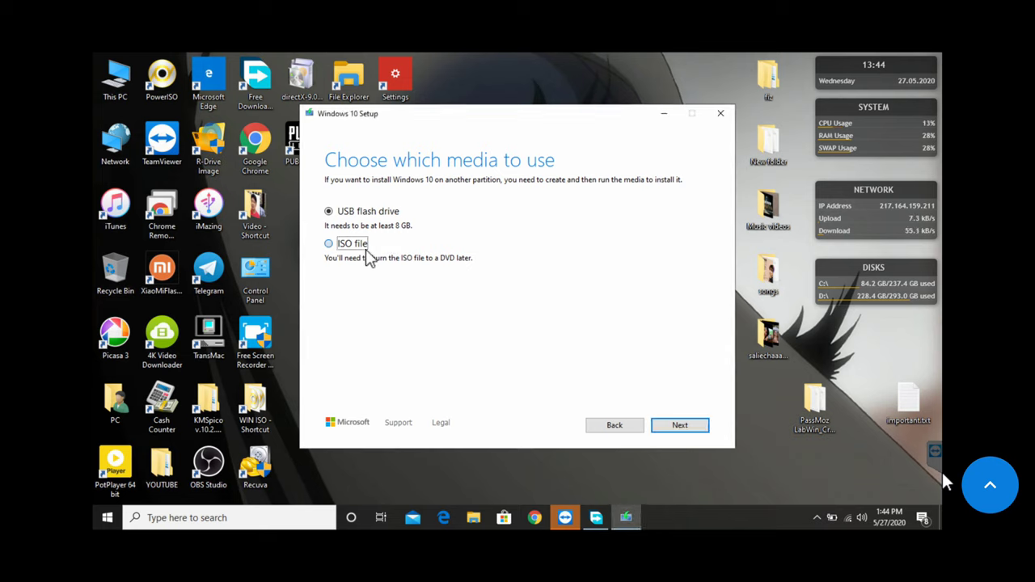
{"action": "left_click", "coordinate": [695, 425]}
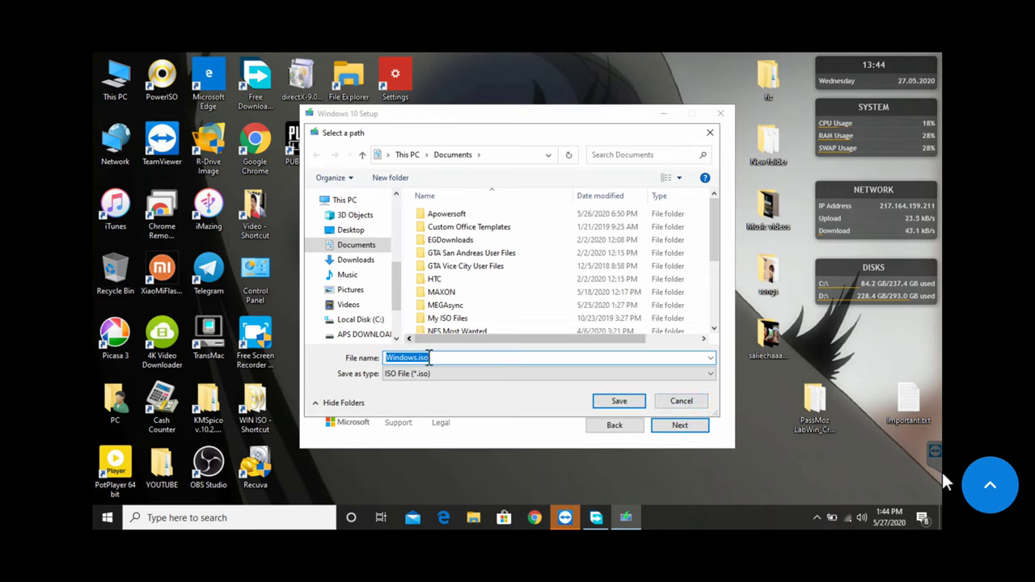
{"action": "left_click", "coordinate": [371, 323]}
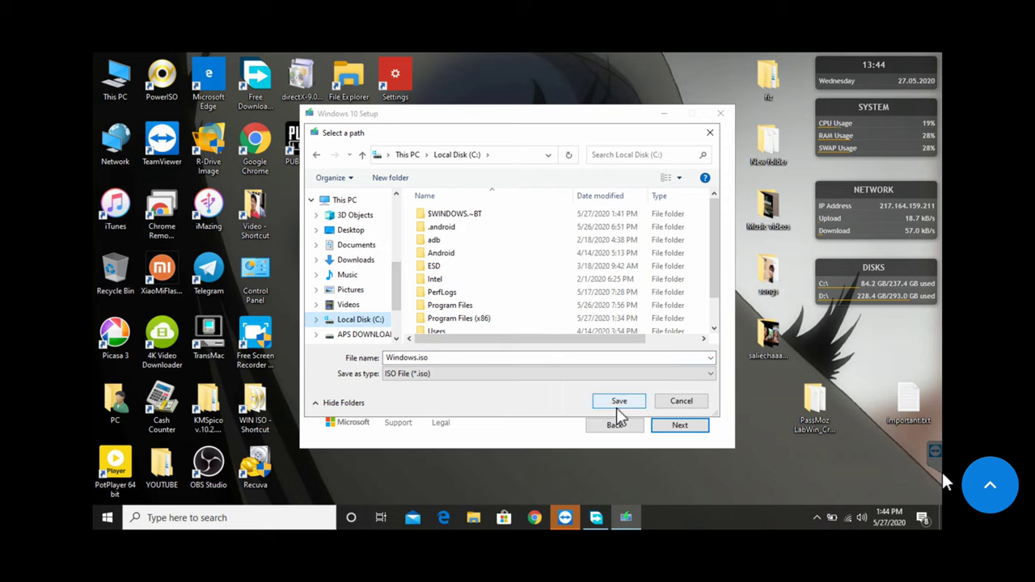
{"action": "left_click", "coordinate": [676, 404]}
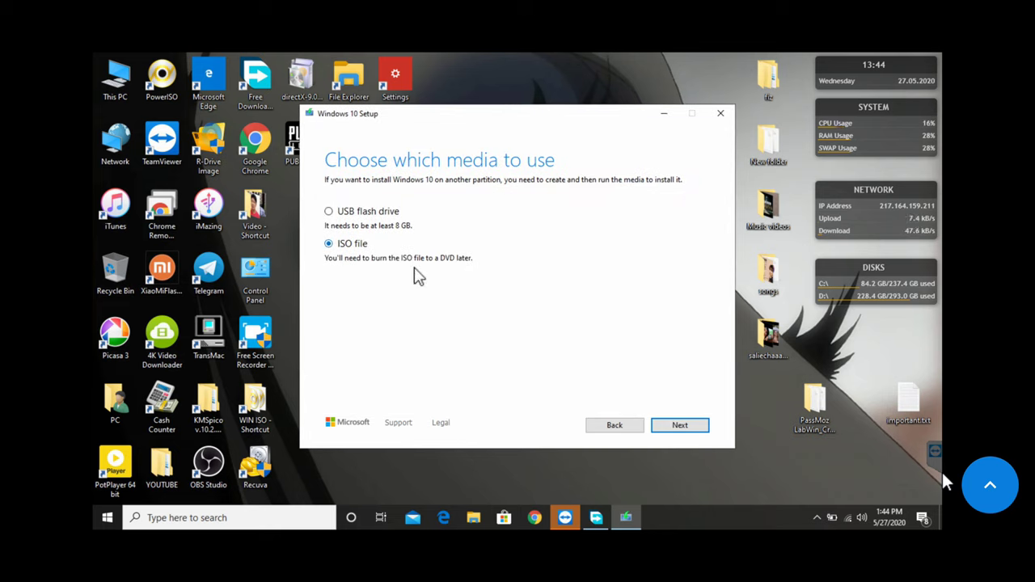
Choose ISO file as the media and save it as Windows.iso to start downloading Windows 10
{"action": "left_click", "coordinate": [360, 212]}
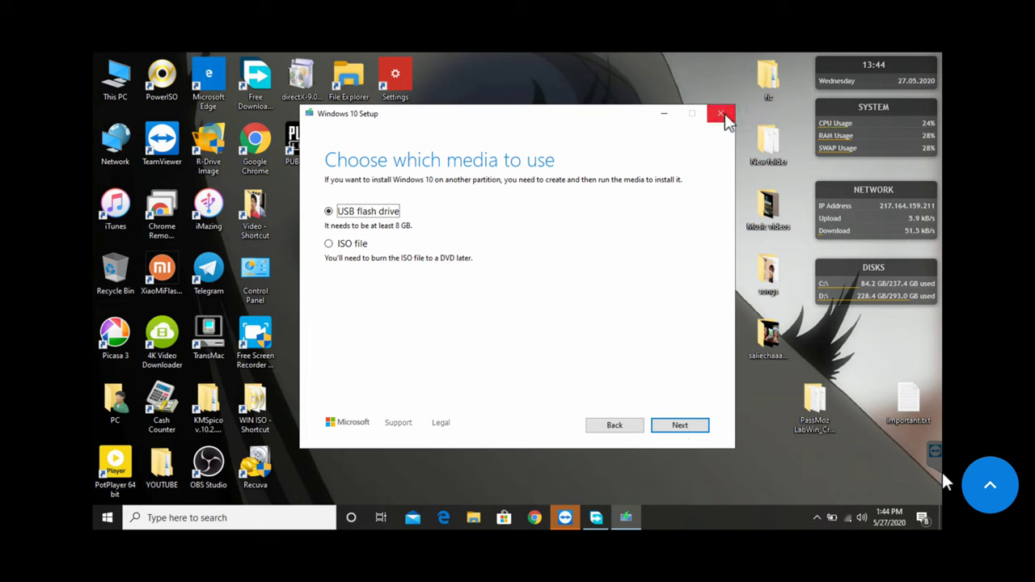
{"action": "left_click", "coordinate": [398, 251]}
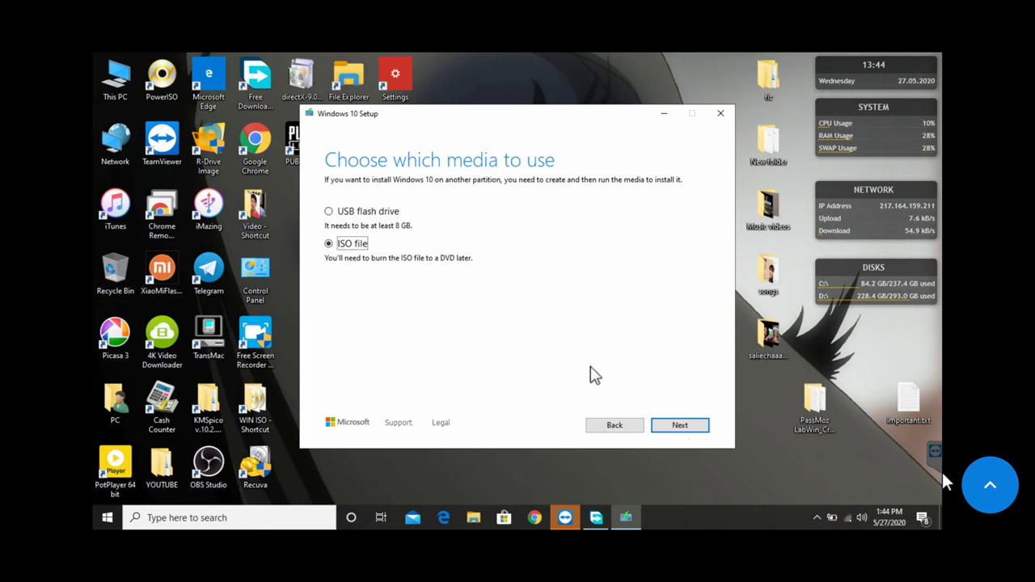
{"action": "left_click", "coordinate": [665, 424]}
{"action": "left_click", "coordinate": [635, 403]}
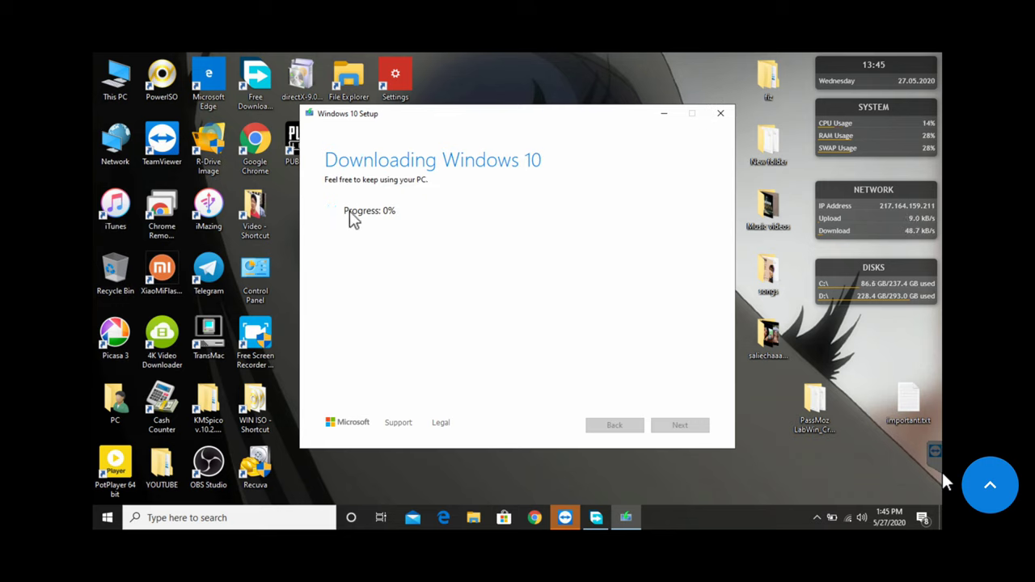
Quit Windows 10 Setup during the download and confirm the exit
{"action": "left_click", "coordinate": [722, 114]}
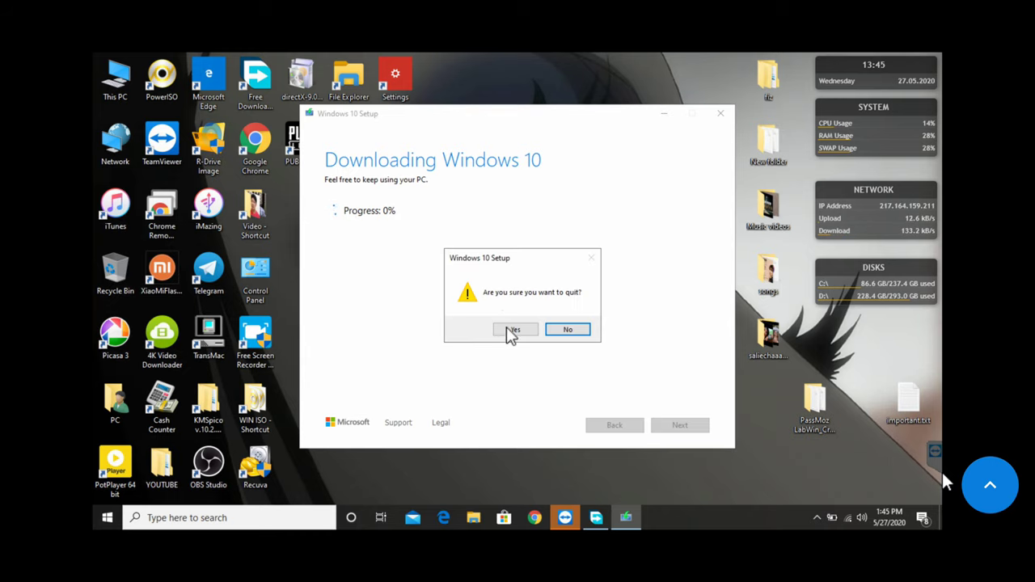
{"action": "left_click", "coordinate": [506, 327]}
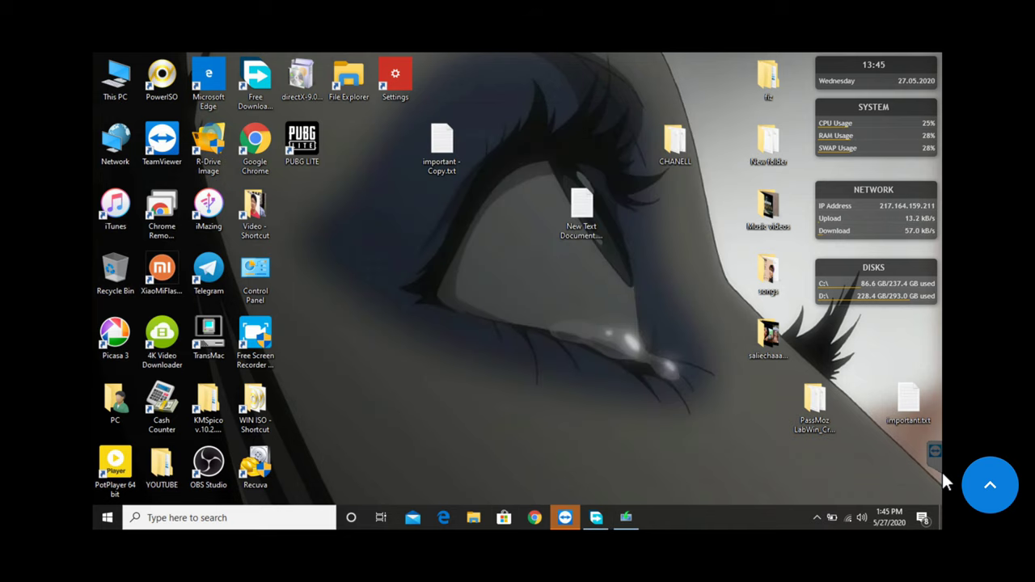
{"action": "right_click", "coordinate": [582, 259]}
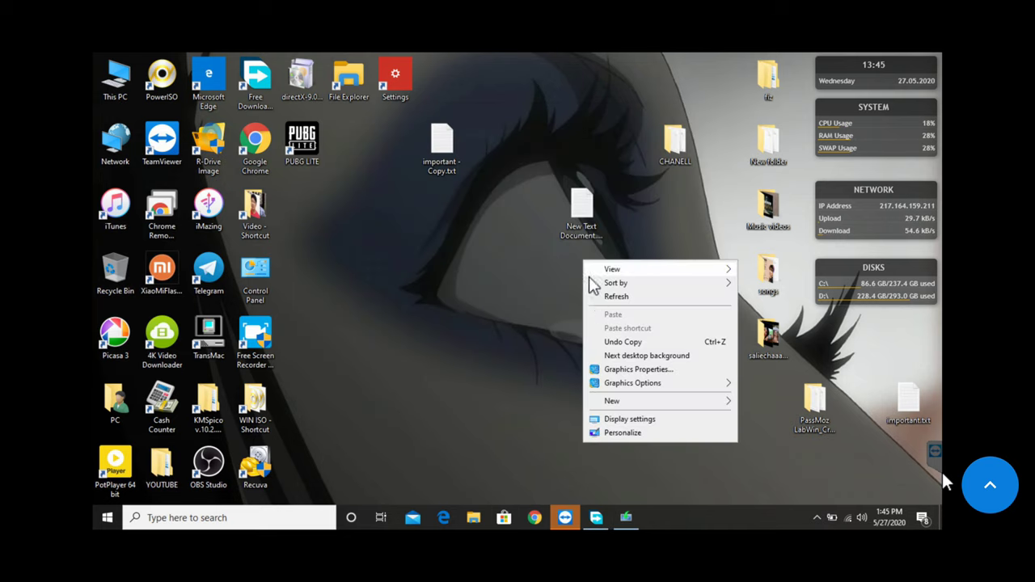
Open the WIN ISO folder from its desktop shortcut and close the empty New Volume (H:) window
{"action": "left_click", "coordinate": [595, 296]}
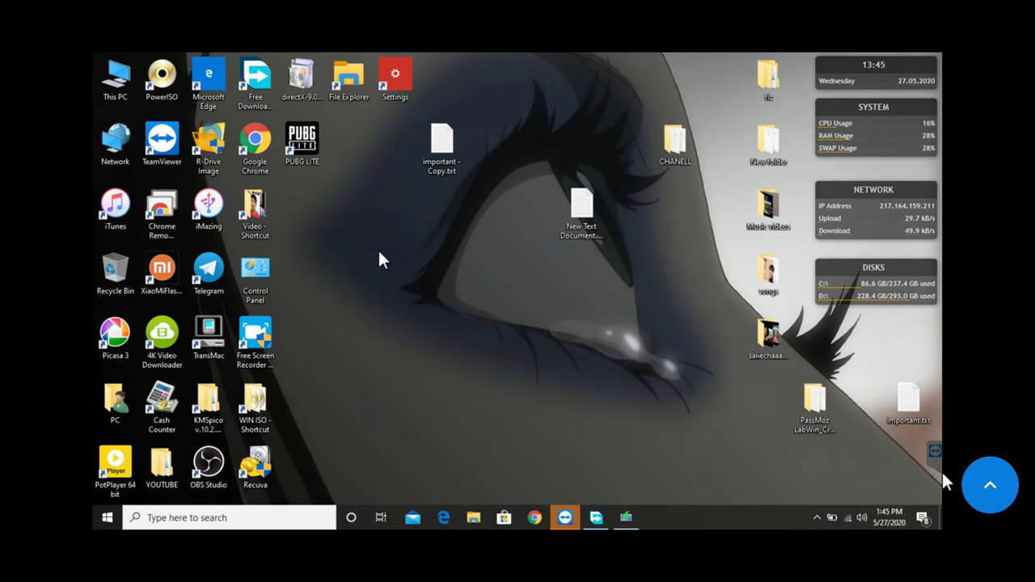
{"action": "double_click", "coordinate": [255, 408]}
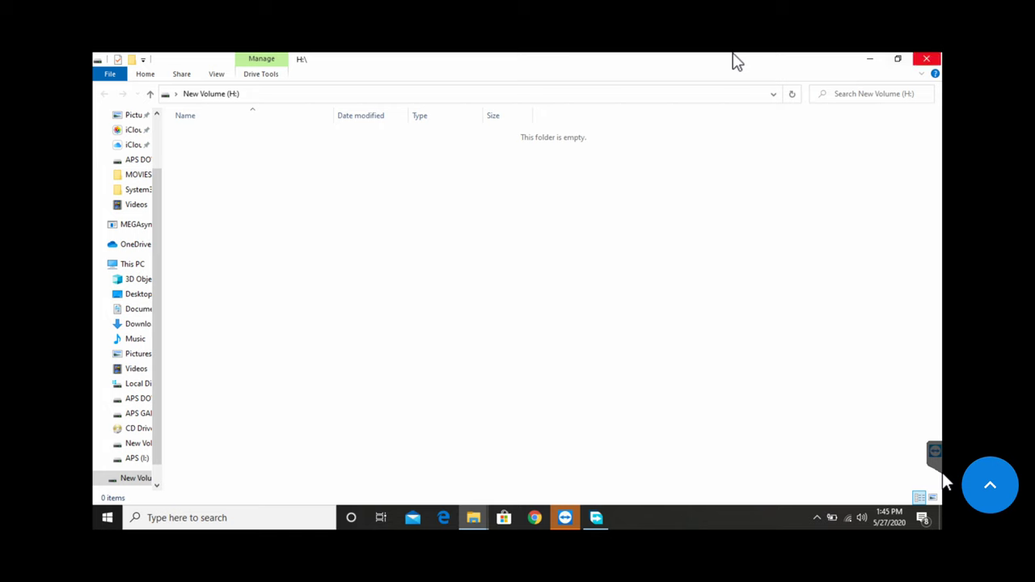
{"action": "left_click", "coordinate": [927, 58]}
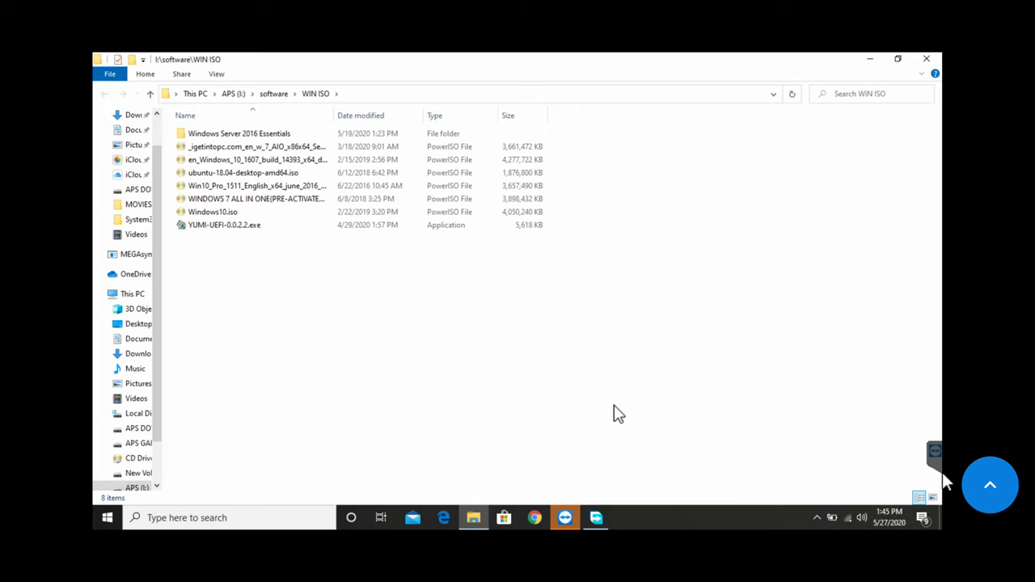
Run YUMI-UEFI-0.0.2.2.exe from the WIN ISO folder, allow it to make changes to the device, and accept its license agreement
{"action": "right_click", "coordinate": [235, 232]}
{"action": "left_click", "coordinate": [274, 231]}
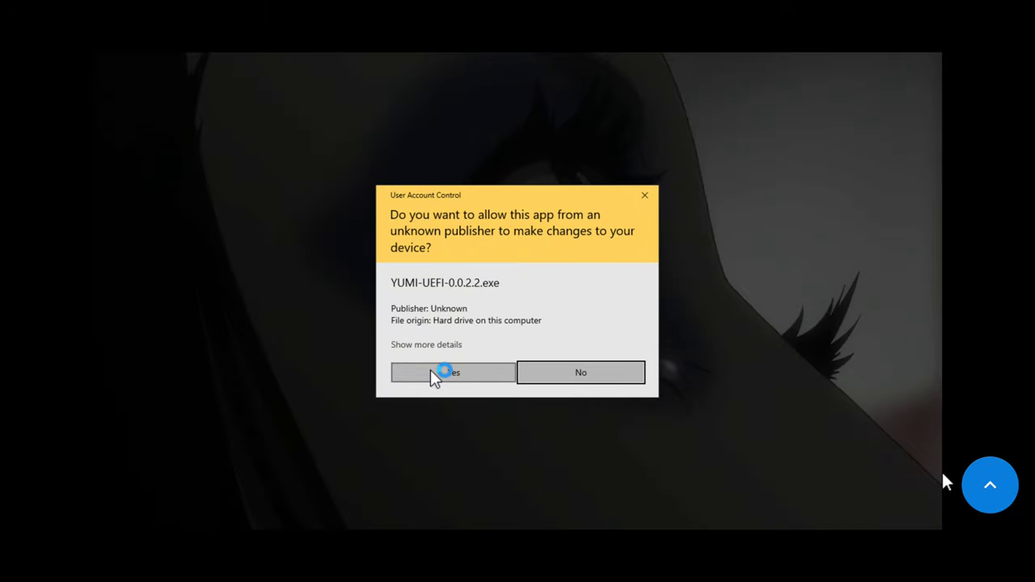
{"action": "left_click", "coordinate": [433, 373]}
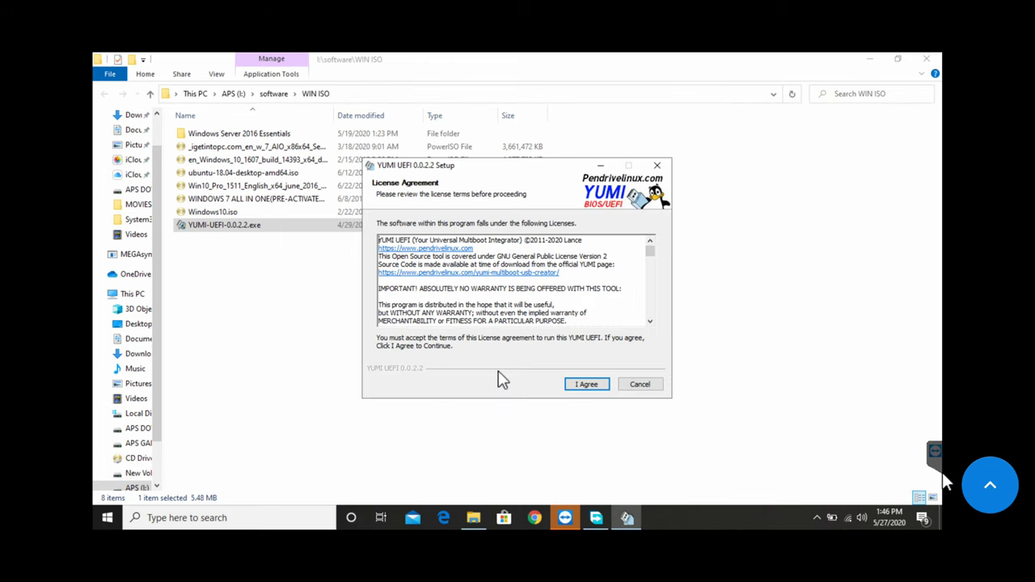
{"action": "left_click", "coordinate": [584, 387]}
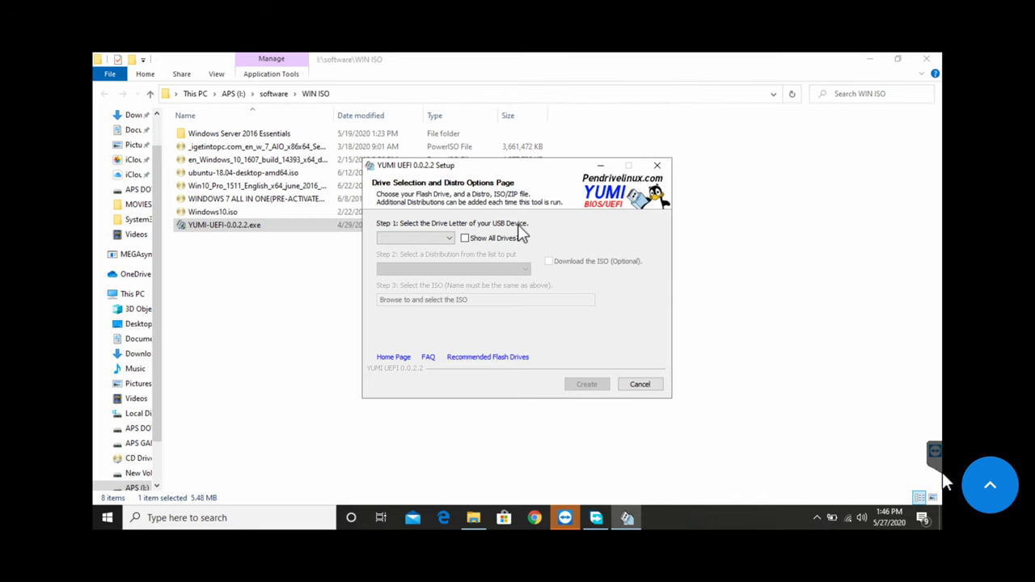
Select H:\ New Volume as the USB device and Windows 10 Installer as the distribution to put on it
{"action": "left_click", "coordinate": [434, 241]}
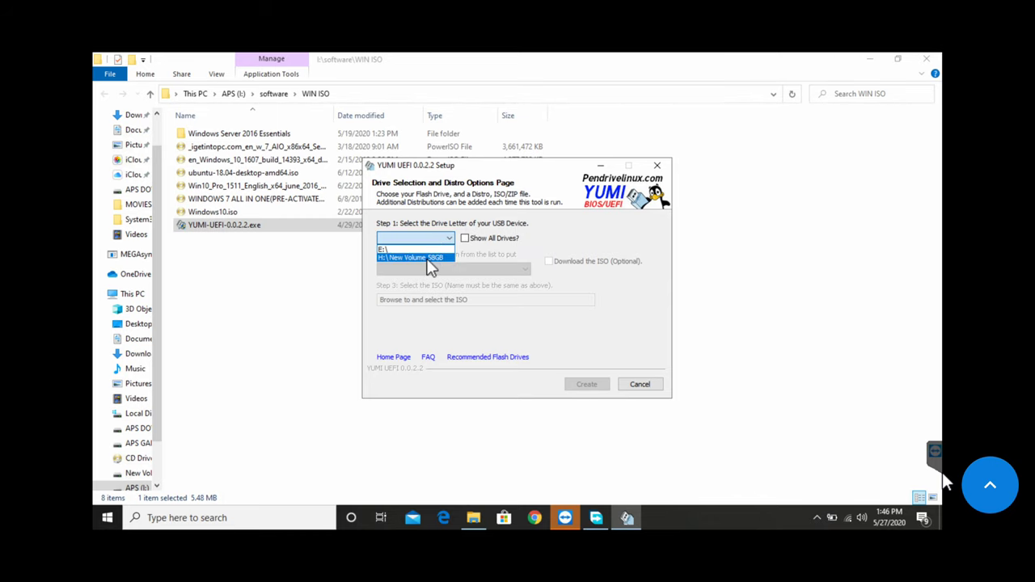
{"action": "left_click", "coordinate": [429, 258]}
{"action": "left_click", "coordinate": [500, 269]}
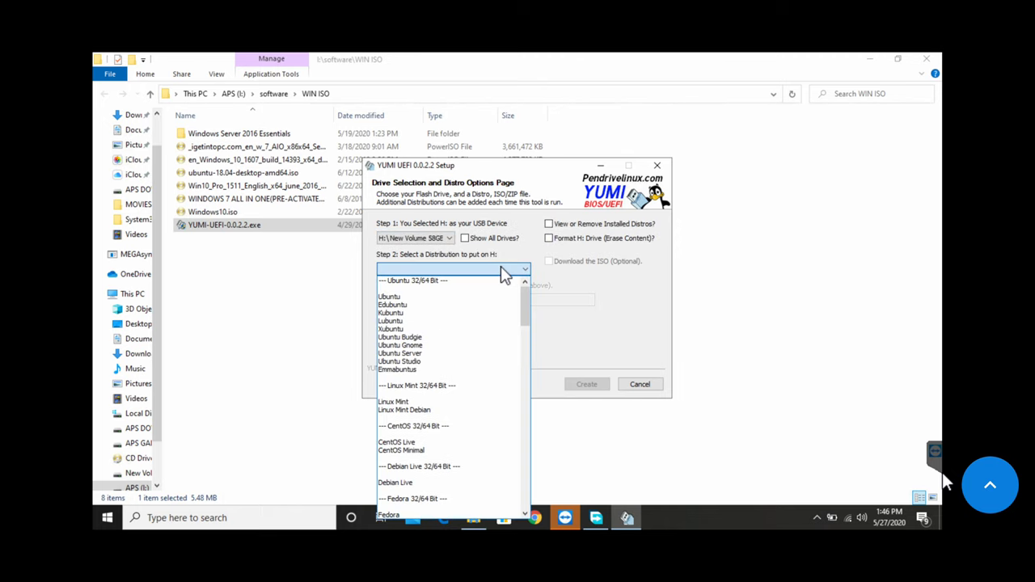
{"action": "left_click_drag", "start_coordinate": [526, 296], "coordinate": [513, 492]}
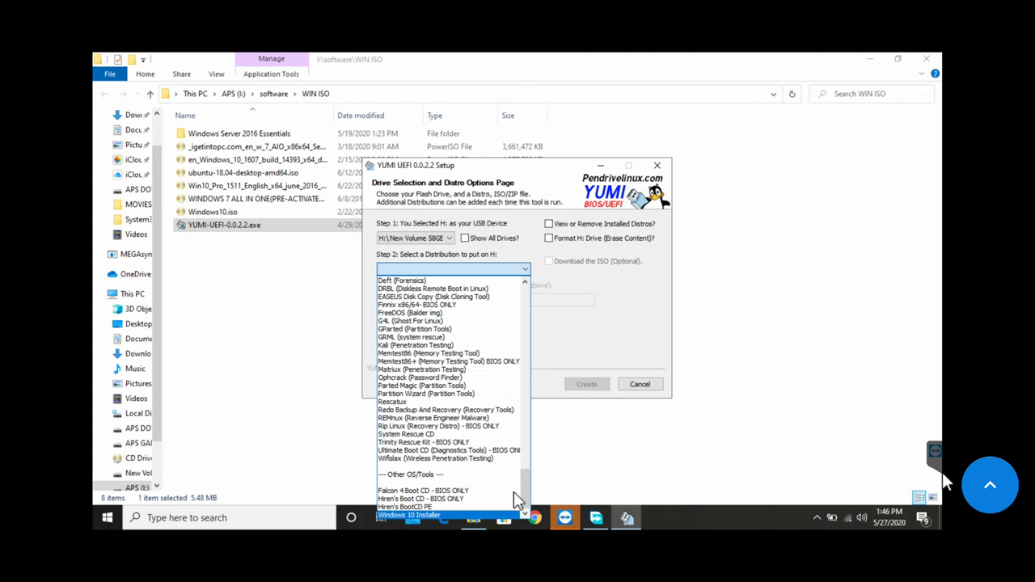
{"action": "left_click", "coordinate": [434, 515]}
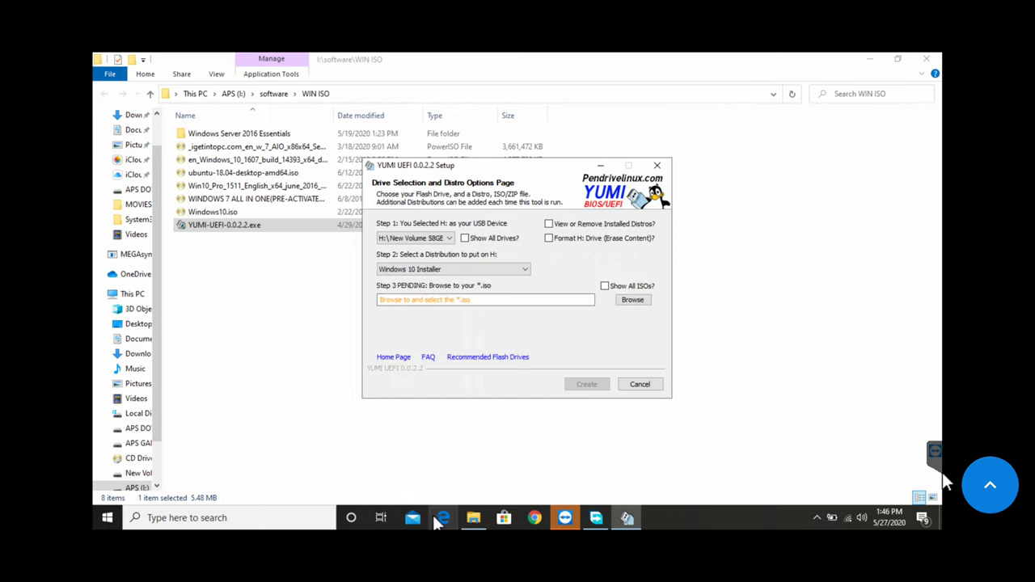
Select Windows10.iso as the source and confirm creating the bootable USB drive, closing the WIN ISO folder window while it runs
{"action": "left_click", "coordinate": [619, 305]}
{"action": "double_click", "coordinate": [517, 342]}
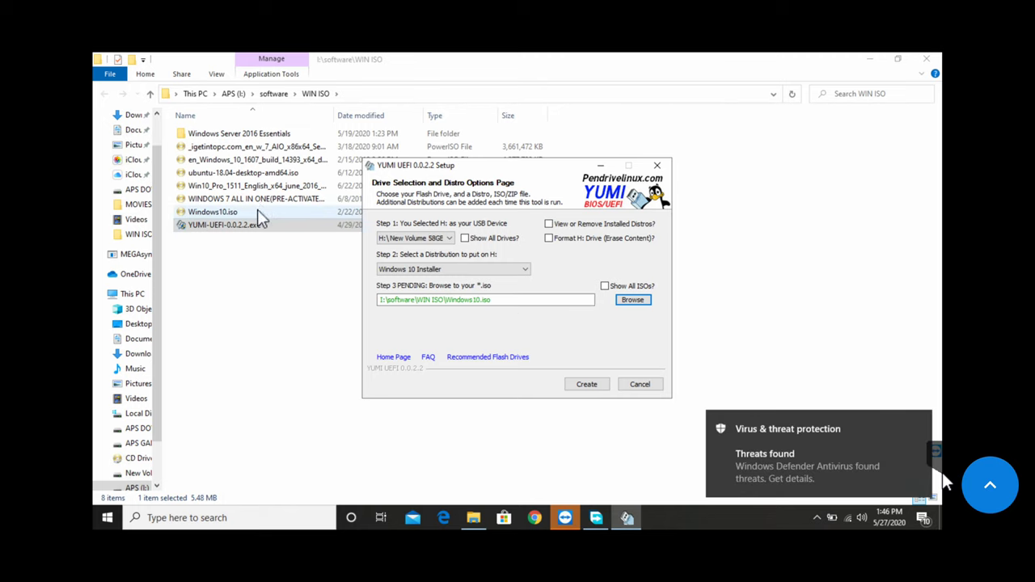
{"action": "left_click", "coordinate": [591, 386]}
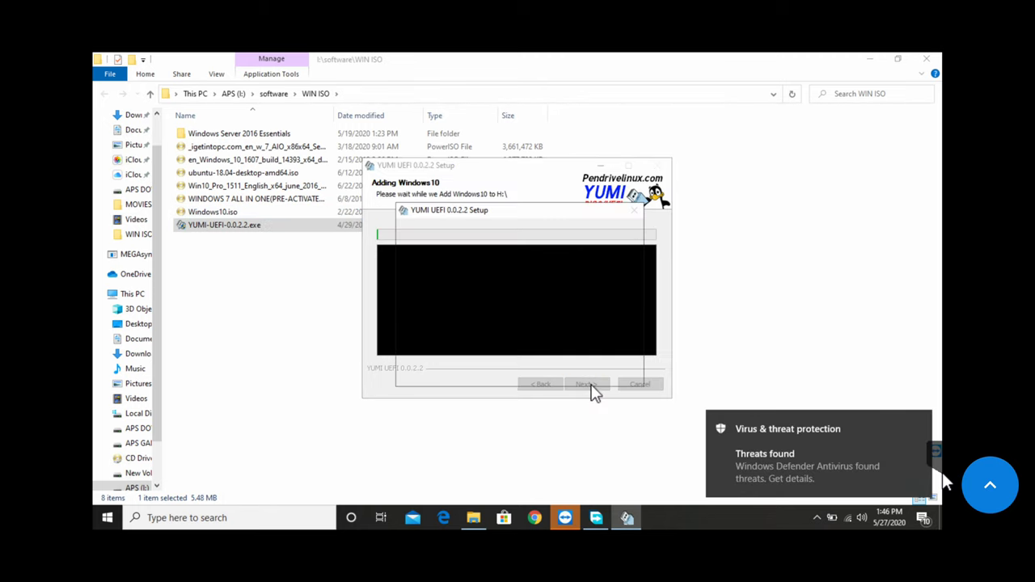
{"action": "left_click", "coordinate": [566, 375]}
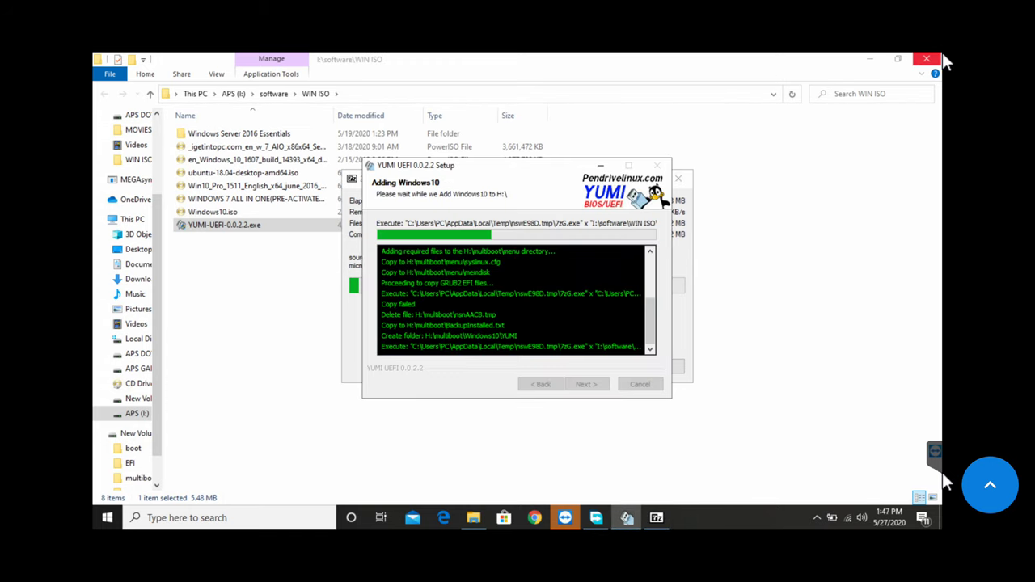
{"action": "left_click", "coordinate": [793, 63]}
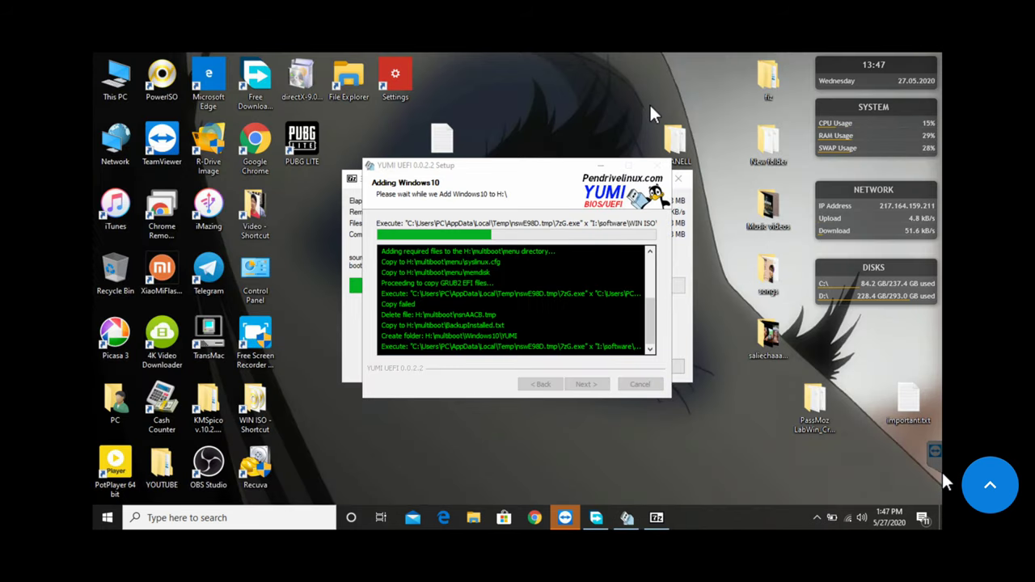
{"action": "right_click", "coordinate": [573, 84]}
{"action": "left_click", "coordinate": [604, 121]}
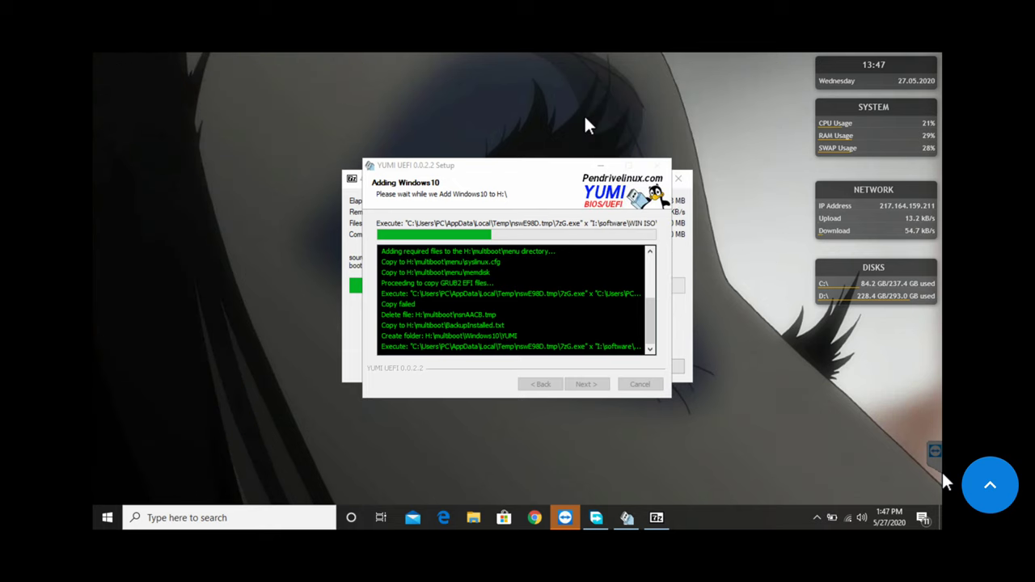
{"action": "right_click", "coordinate": [547, 97]}
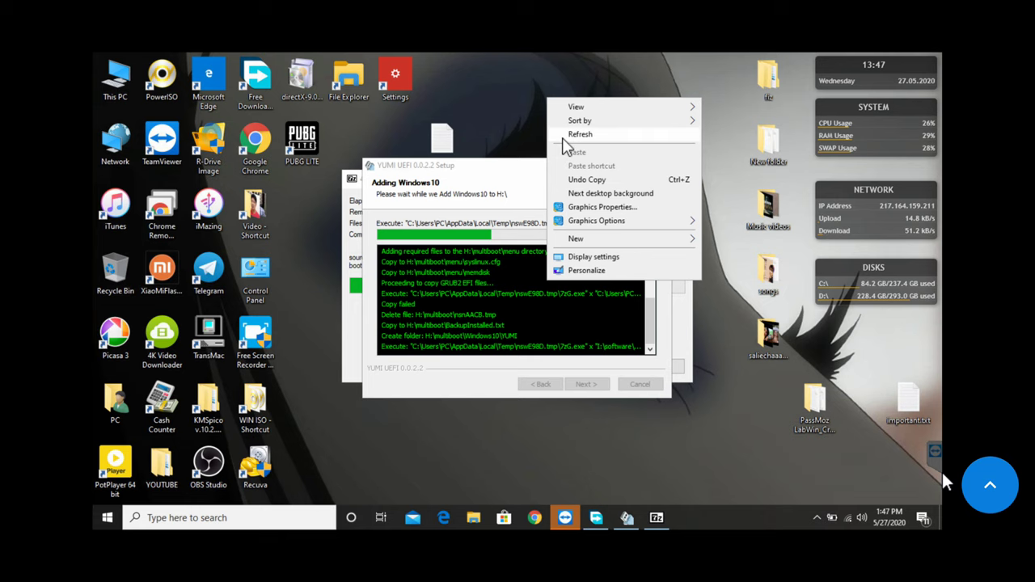
{"action": "left_click", "coordinate": [564, 135]}
{"action": "right_click", "coordinate": [546, 112]}
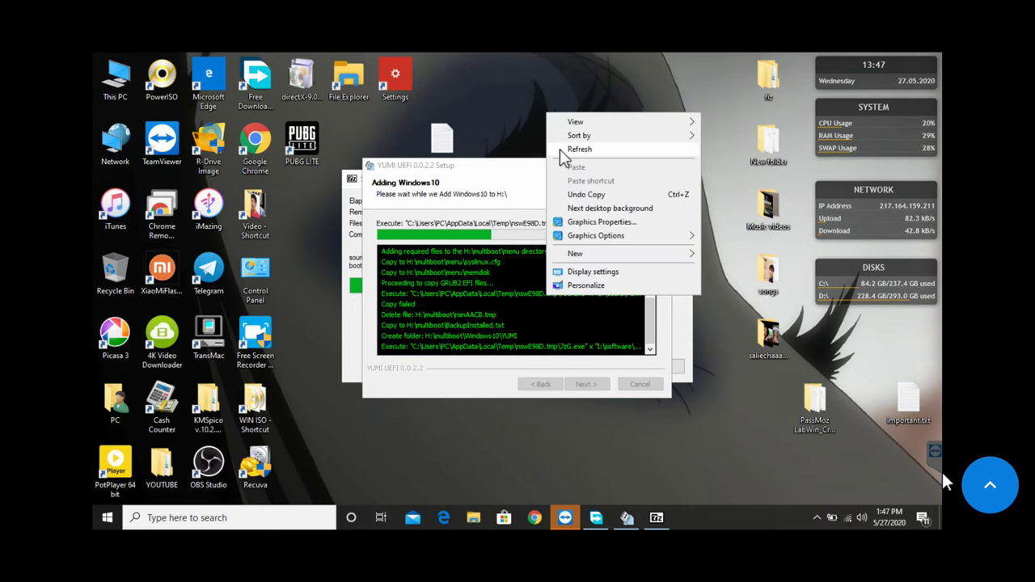
{"action": "left_click", "coordinate": [560, 149]}
{"action": "right_click", "coordinate": [546, 97]}
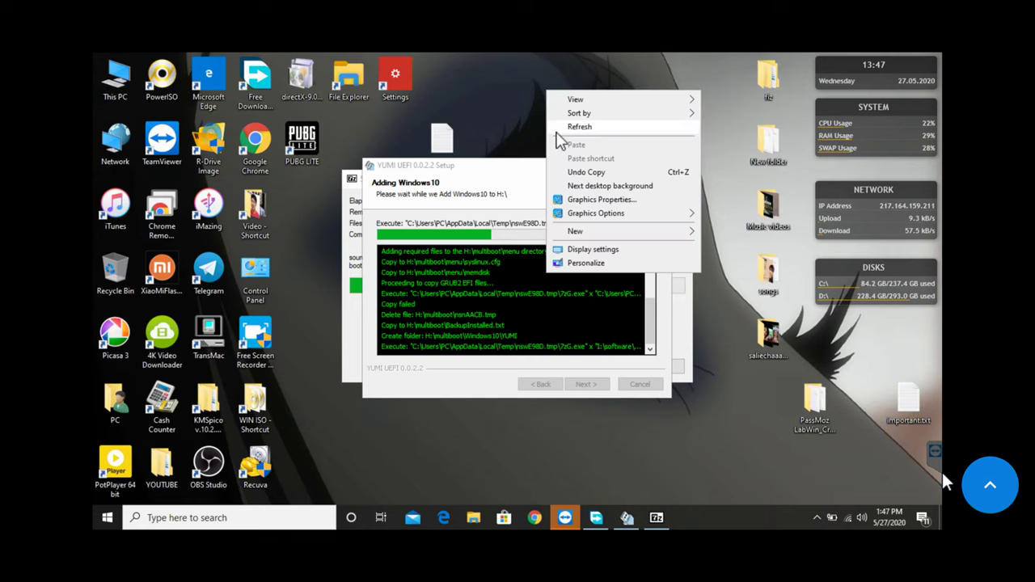
{"action": "left_click", "coordinate": [557, 132]}
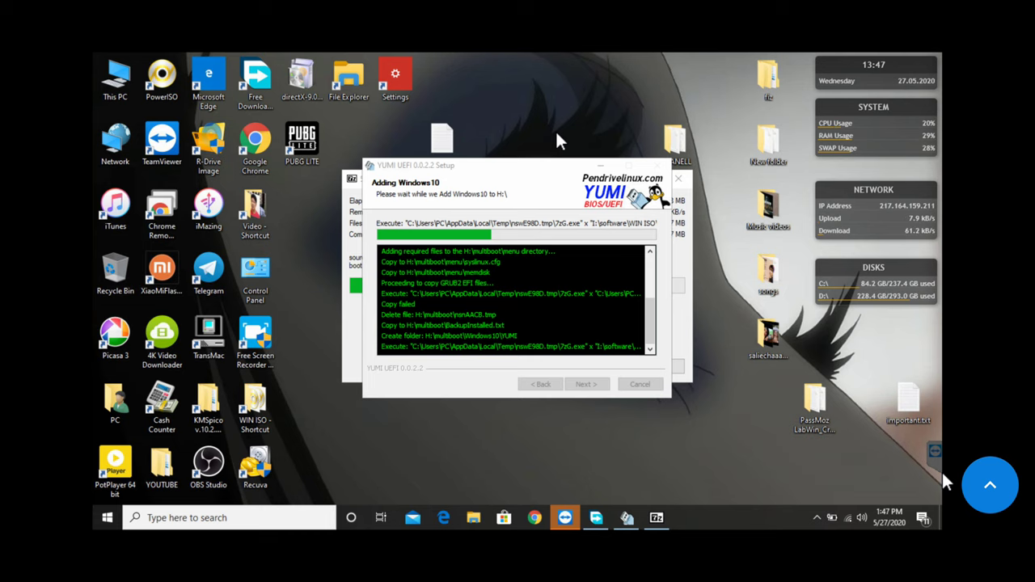